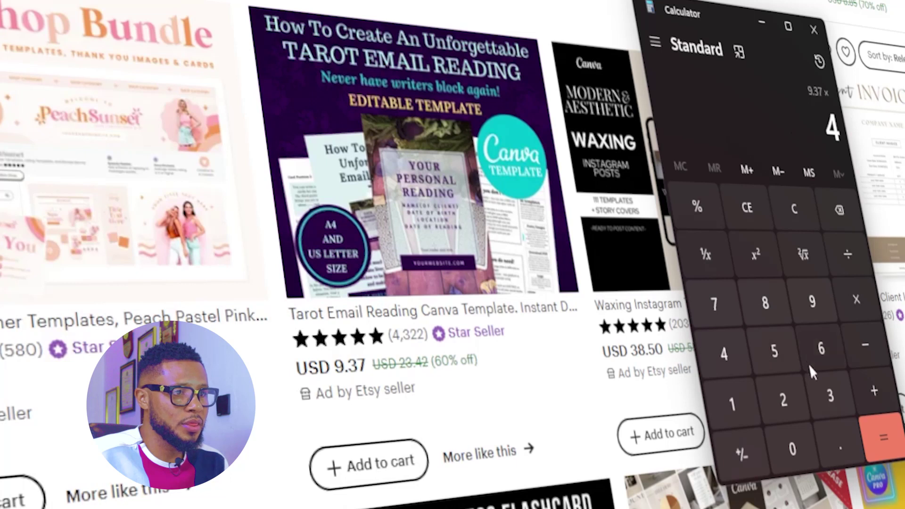
Multiply the tarot template's price of 9.37 by its 4,322 reviews in the calculator
click(815, 385)
double_click(780, 396)
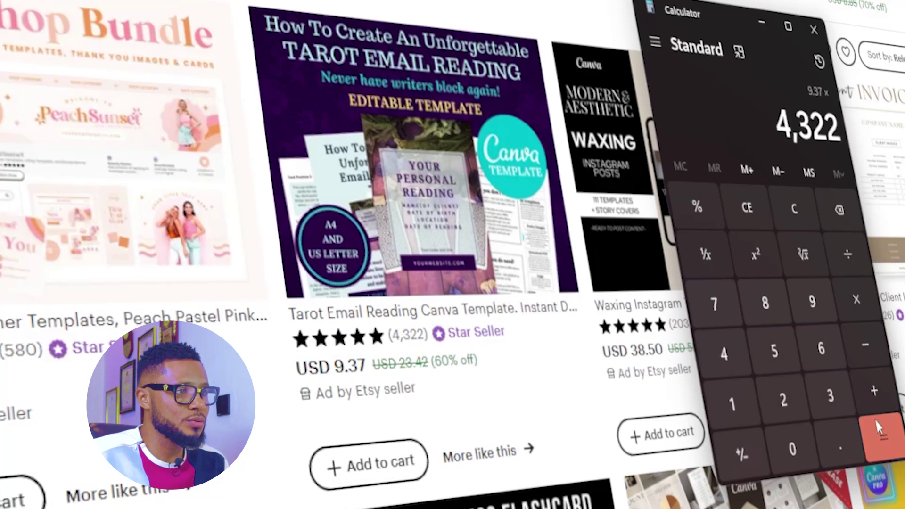
click(882, 445)
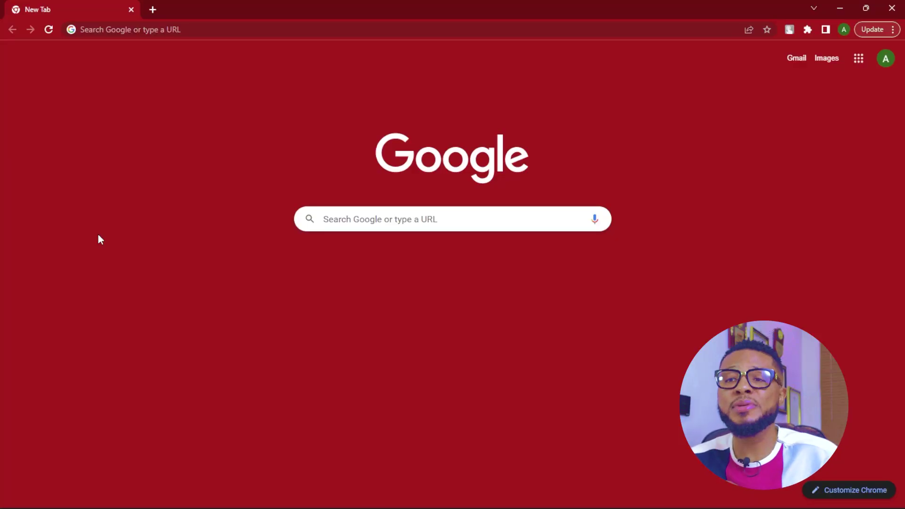
Search the web for "canva directries" and open Canva's Template Directory 1 page
click(164, 34)
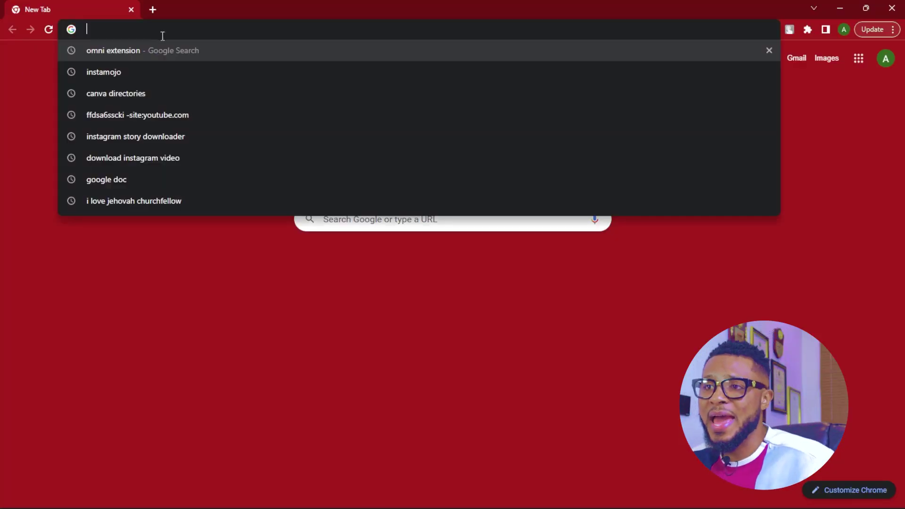
text(canva )
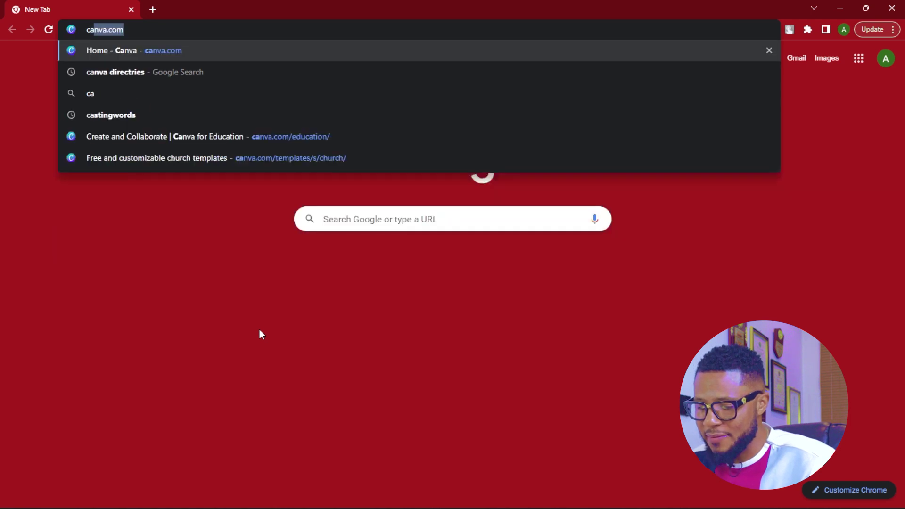
text(directries)
key(Return)
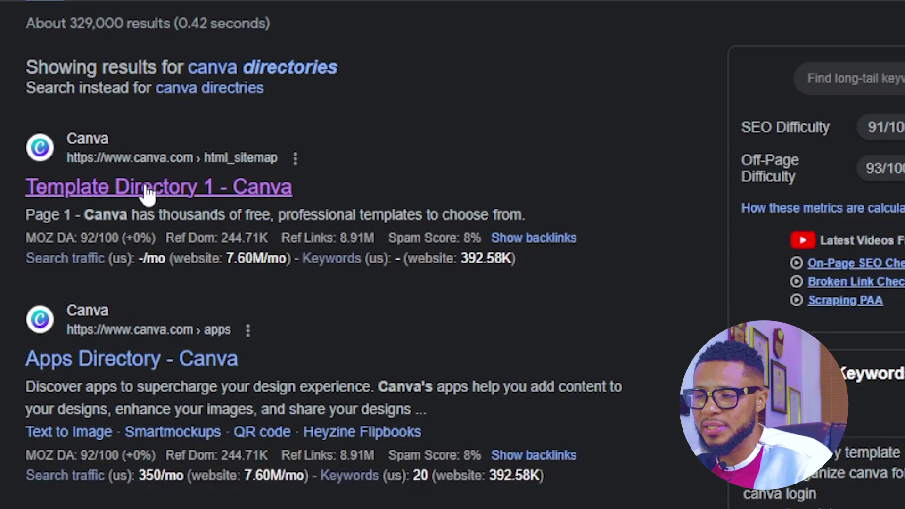
click(146, 192)
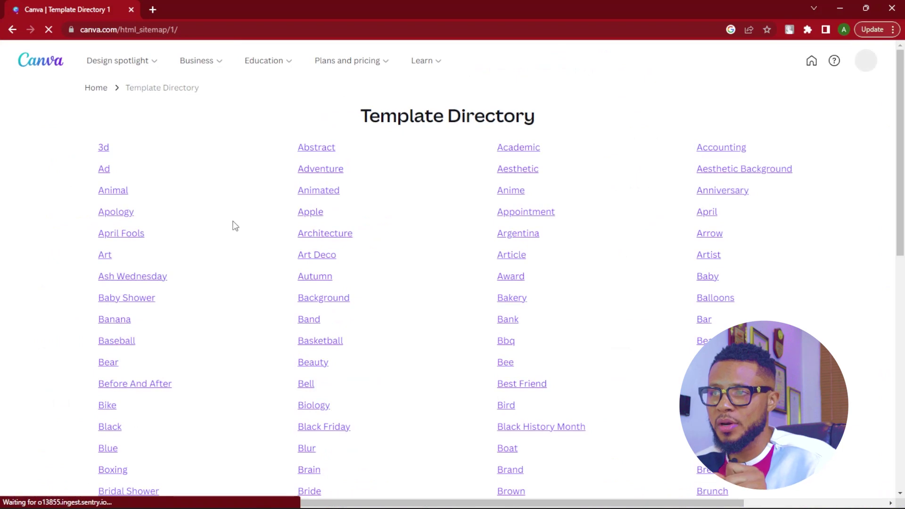
Browse the templates in the directory's Black Friday category and return to the Template Directory
scroll(255, 222, down, 2)
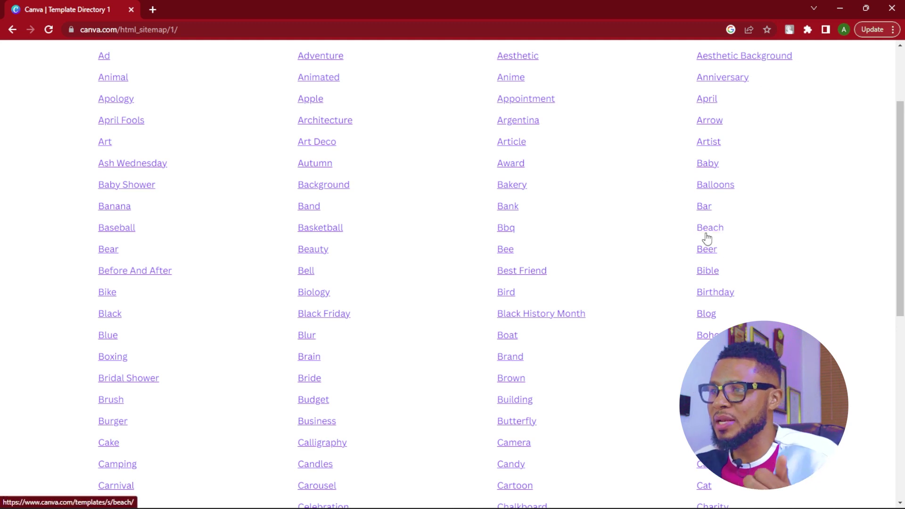
scroll(467, 238, down, 3)
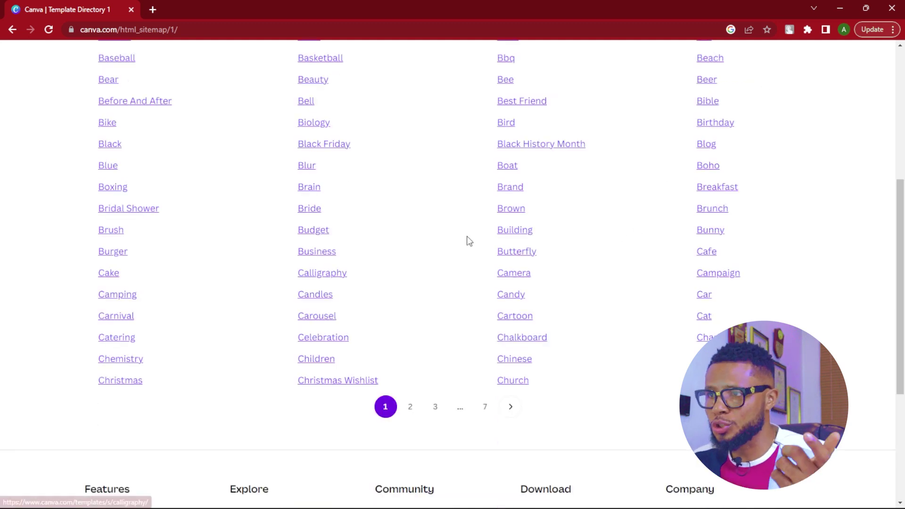
click(328, 142)
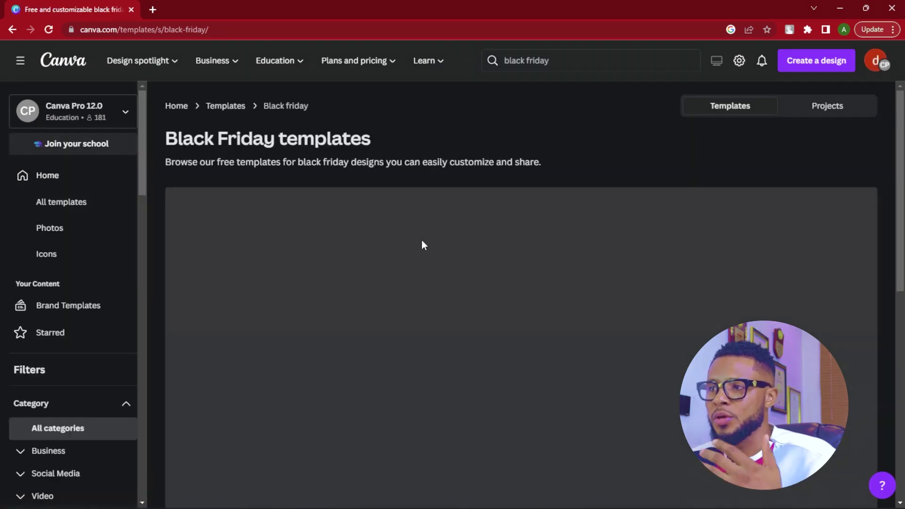
scroll(421, 240, down, 4)
scroll(421, 236, down, 12)
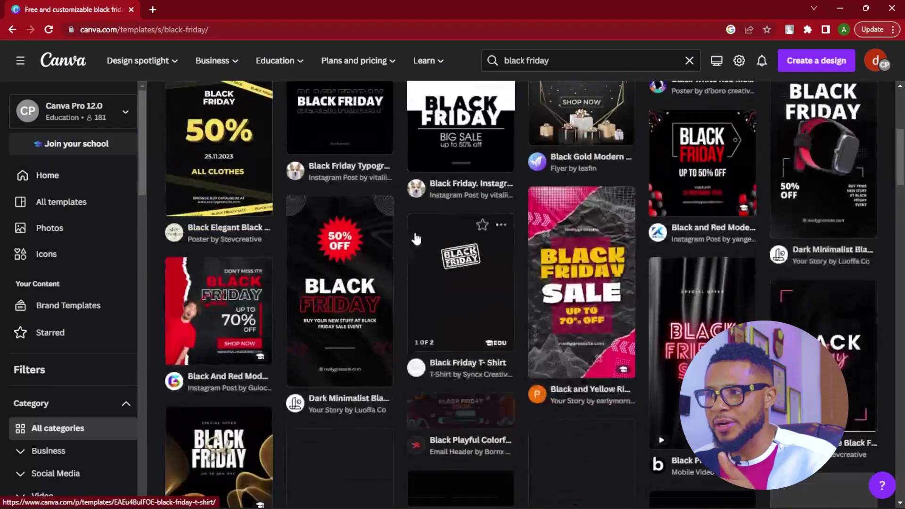
scroll(412, 246, down, 8)
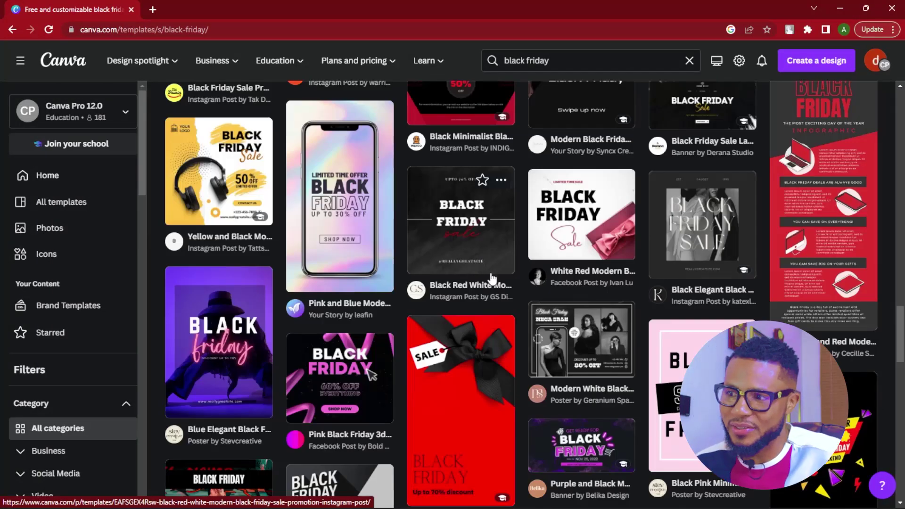
scroll(492, 275, down, 2)
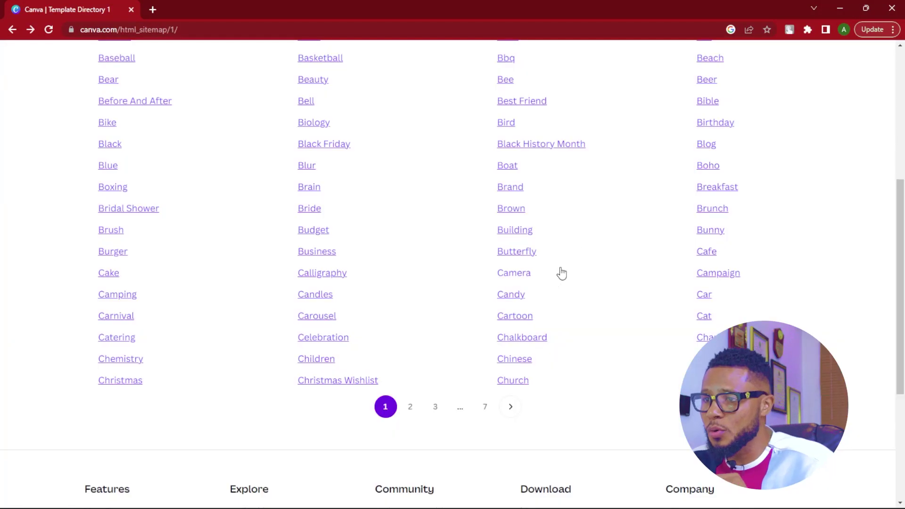
Open the Church category from the Template Directory in a new browser tab and switch to it
scroll(559, 273, up, 3)
scroll(551, 287, down, 2)
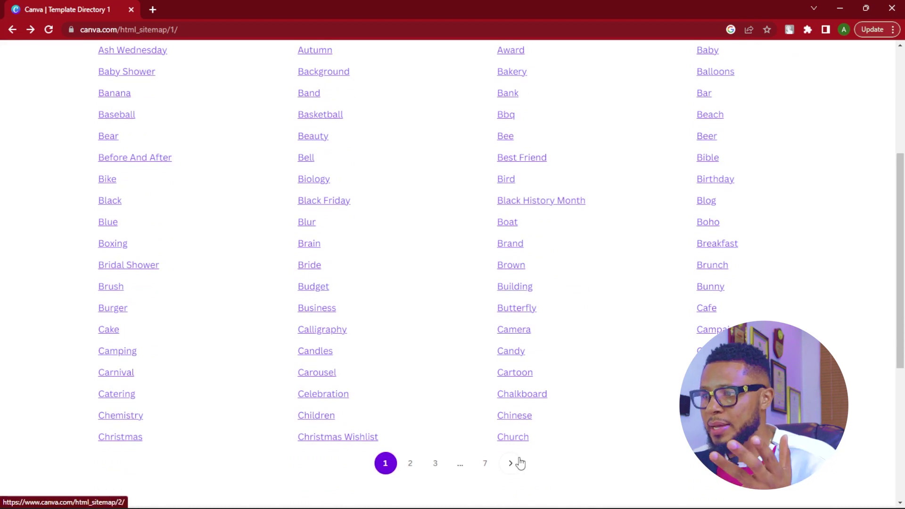
right_click(514, 443)
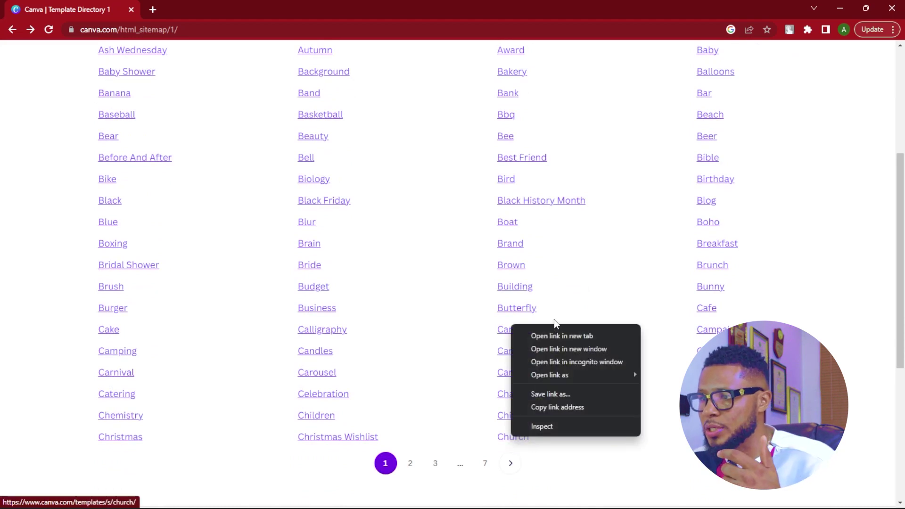
click(557, 339)
click(211, 12)
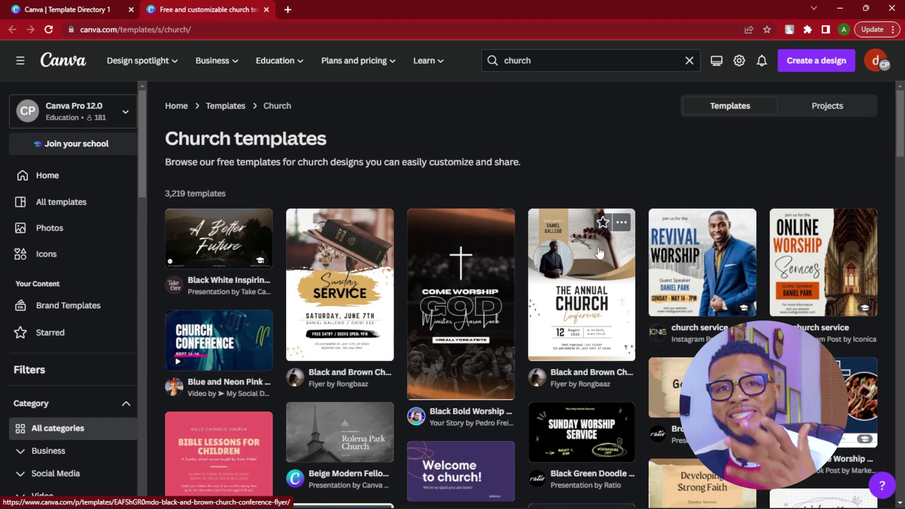
Look through the range of Church template designs and close their browser tab
scroll(615, 236, down, 3)
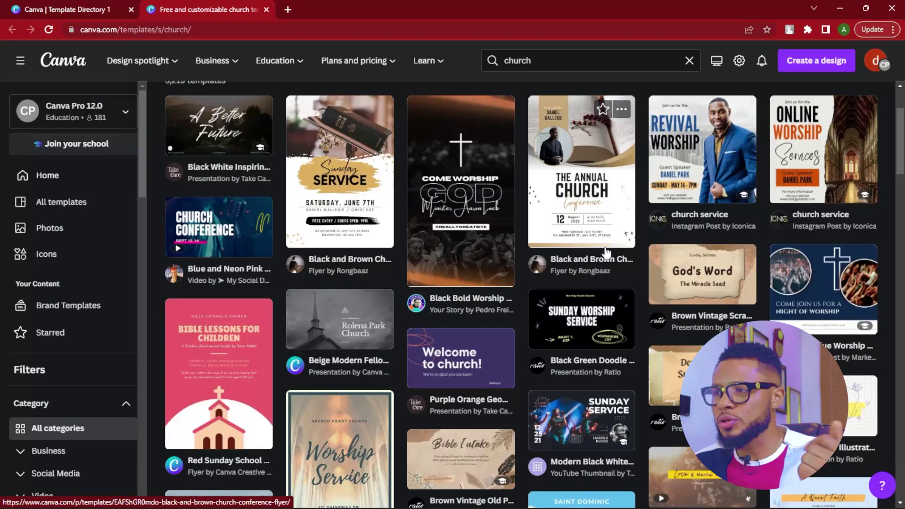
scroll(578, 261, down, 6)
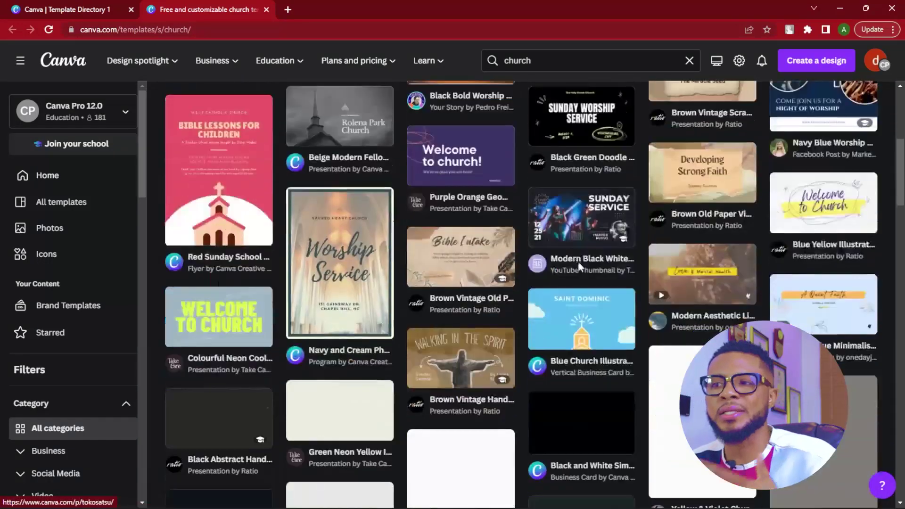
scroll(581, 267, down, 3)
scroll(821, 222, up, 12)
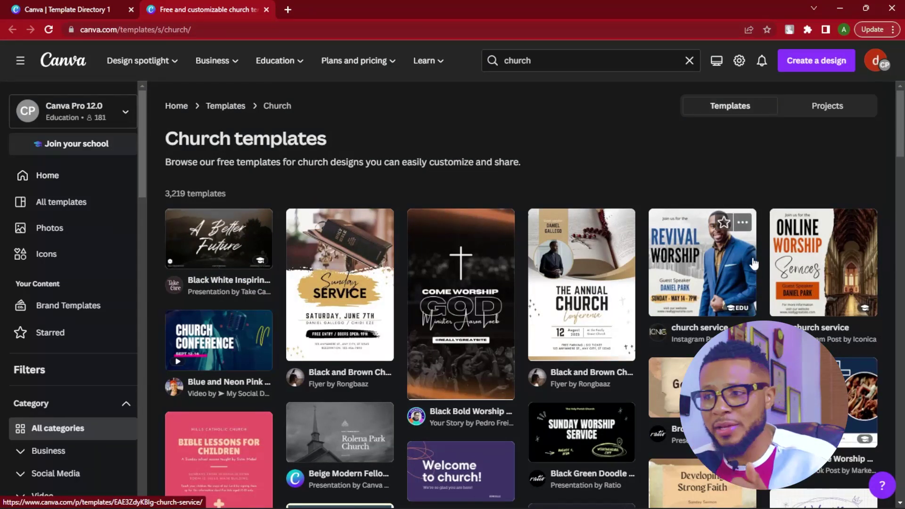
scroll(744, 266, down, 10)
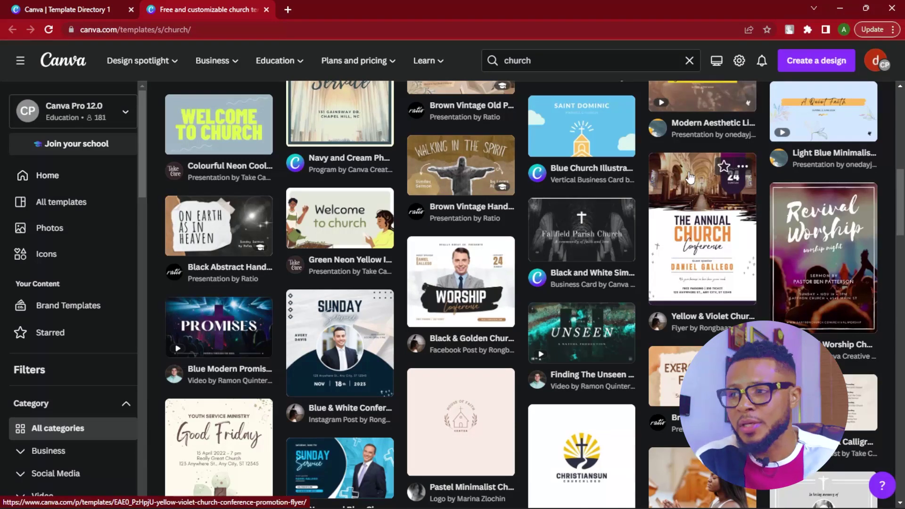
scroll(572, 178, down, 10)
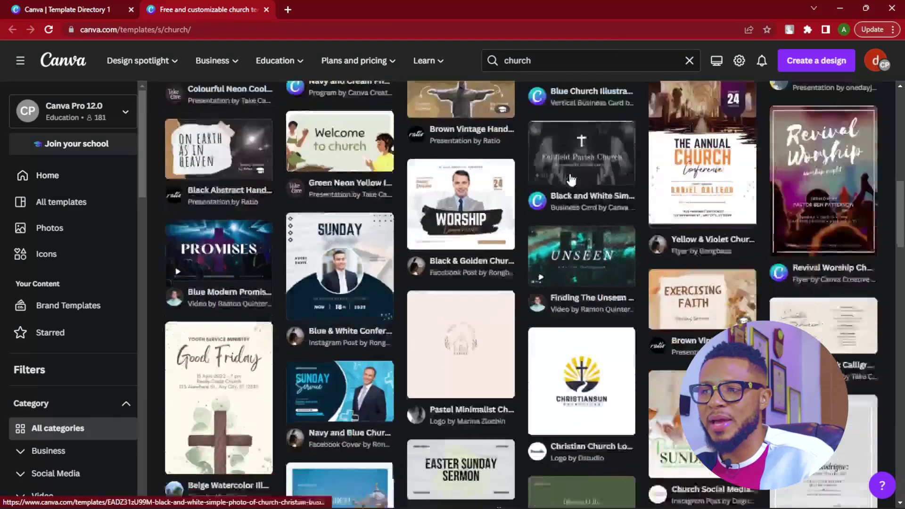
scroll(448, 156, down, 12)
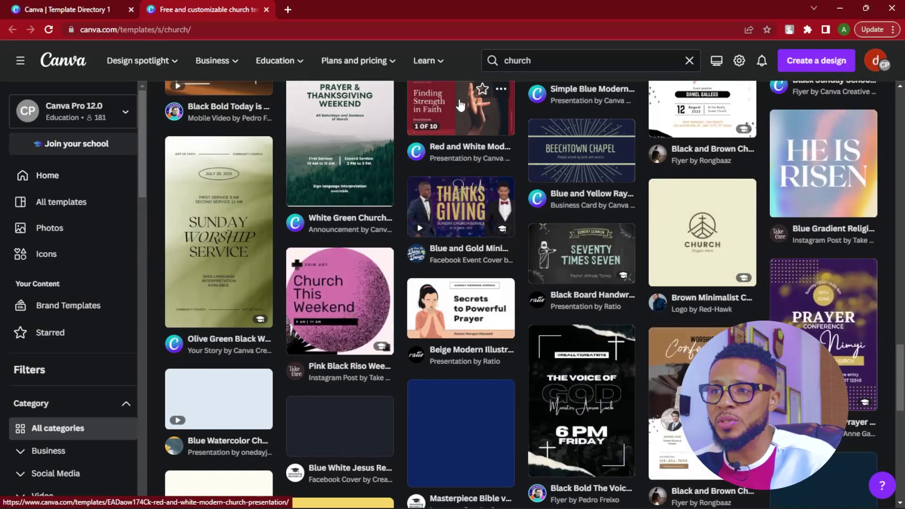
scroll(469, 98, down, 2)
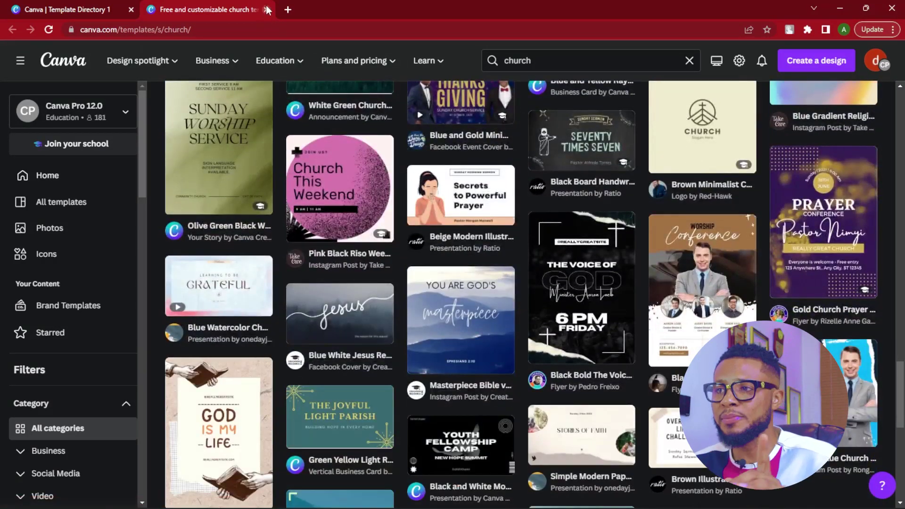
click(266, 10)
Open the Business and Cake categories from the Template Directory in separate new browser tabs
scroll(649, 259, down, 4)
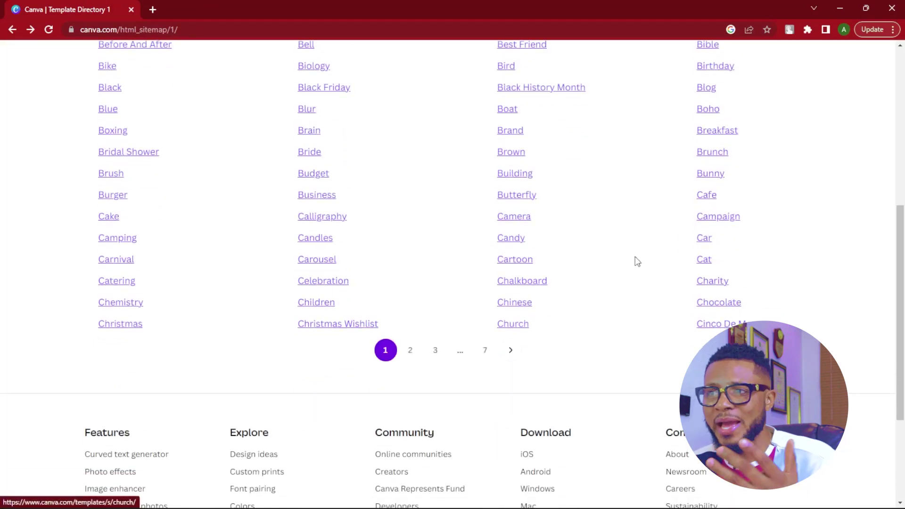
right_click(312, 141)
click(337, 149)
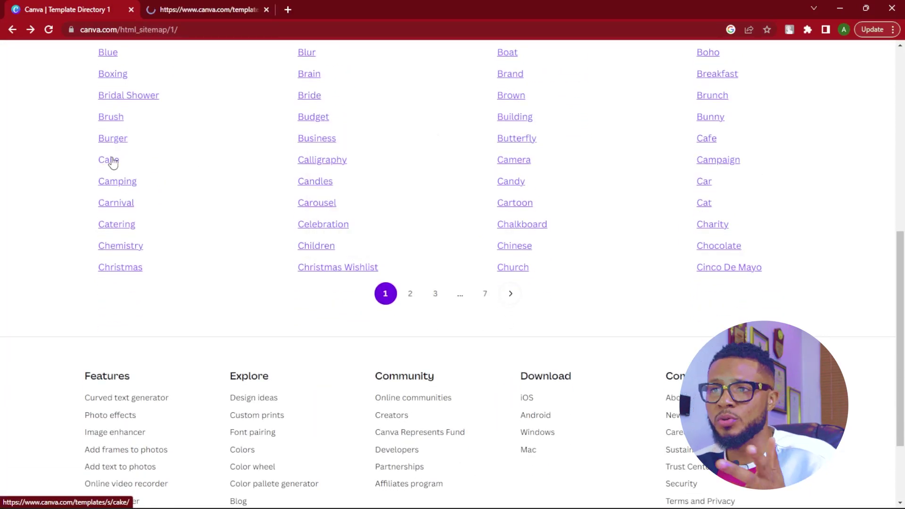
right_click(113, 162)
click(153, 166)
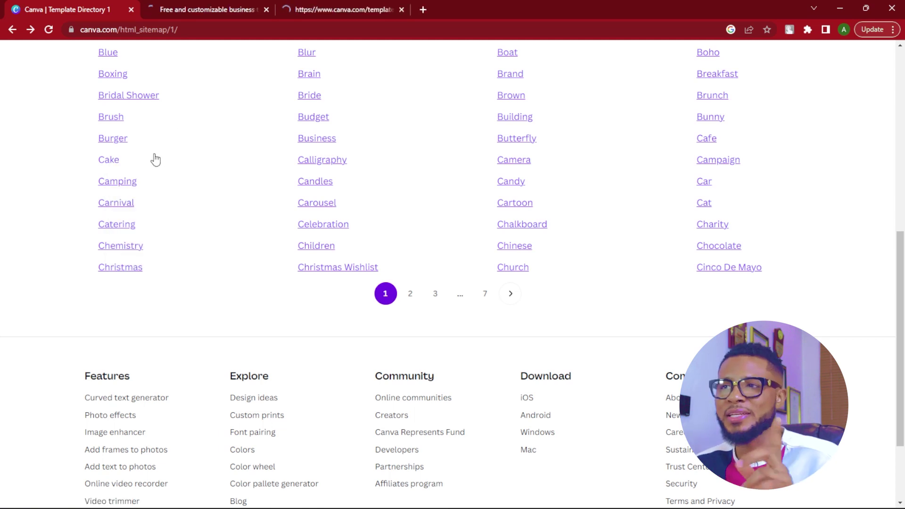
Switch to the Business templates page and examine the variety of designs offered there
click(202, 9)
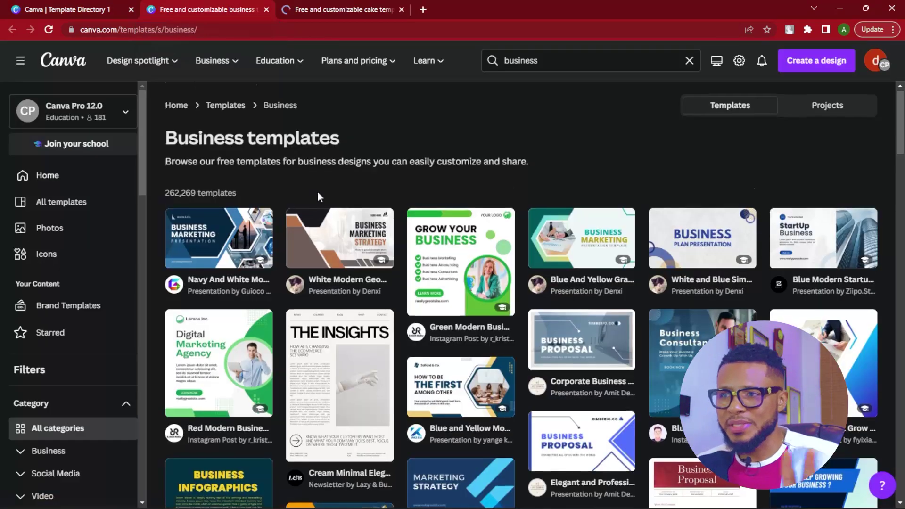
scroll(306, 212, down, 5)
scroll(315, 241, up, 5)
scroll(313, 236, down, 3)
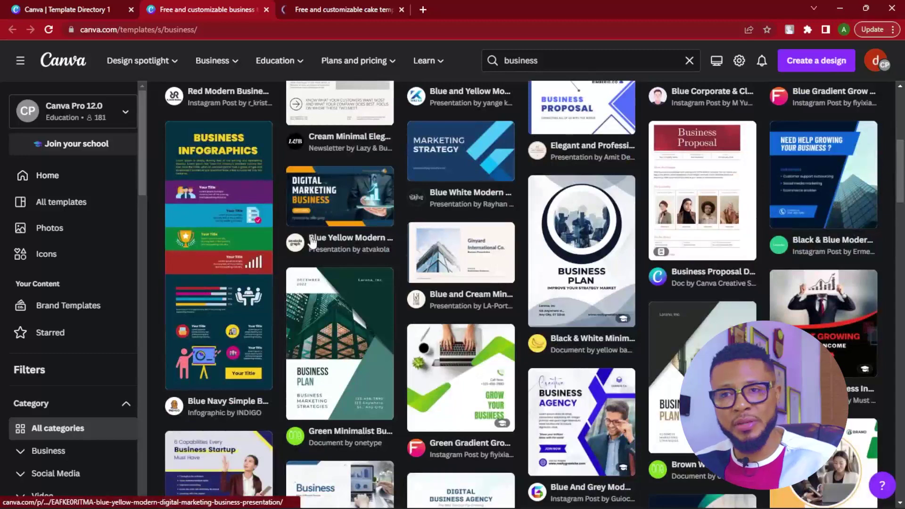
scroll(313, 232, down, 10)
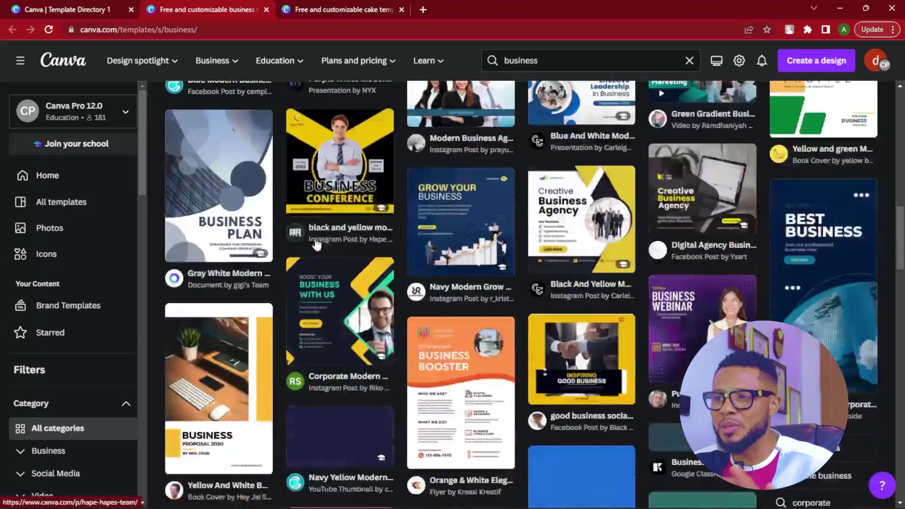
scroll(463, 244, down, 10)
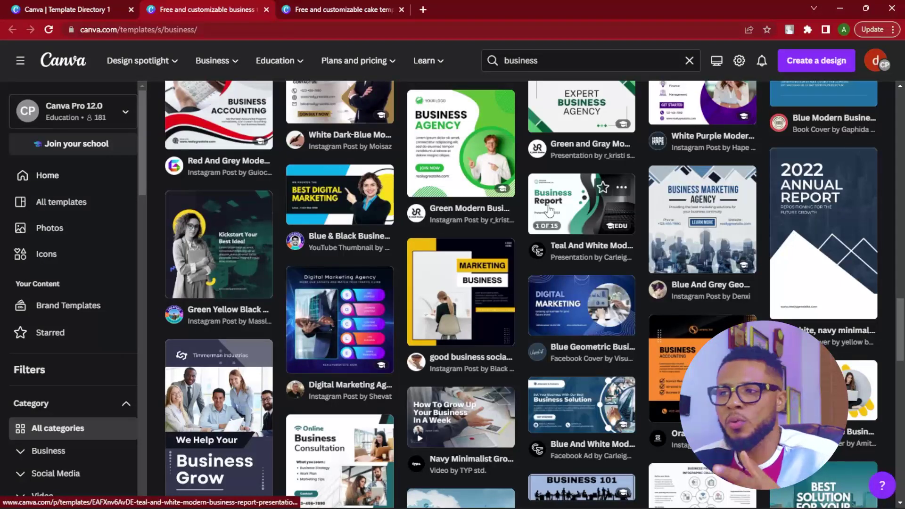
scroll(449, 220, down, 6)
scroll(448, 220, down, 5)
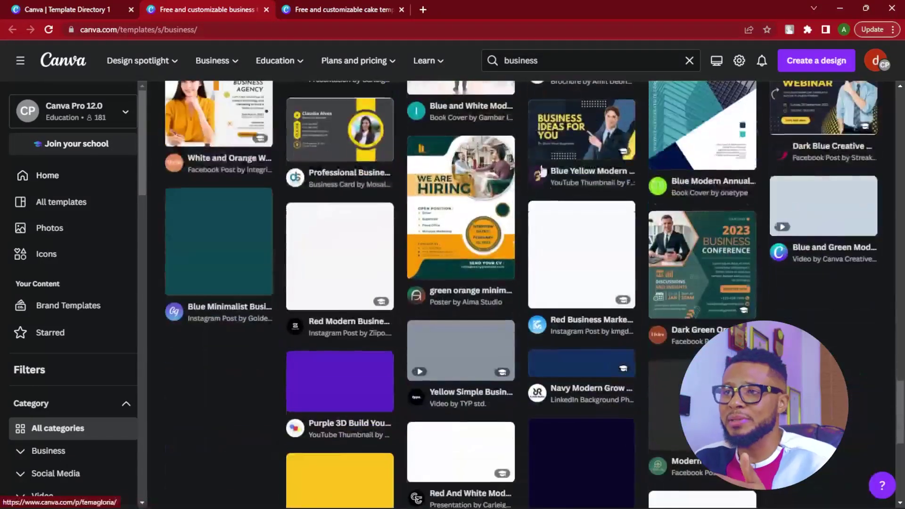
Switch to the Cake templates page and examine the designs available for cake businesses
click(338, 9)
scroll(394, 254, down, 1)
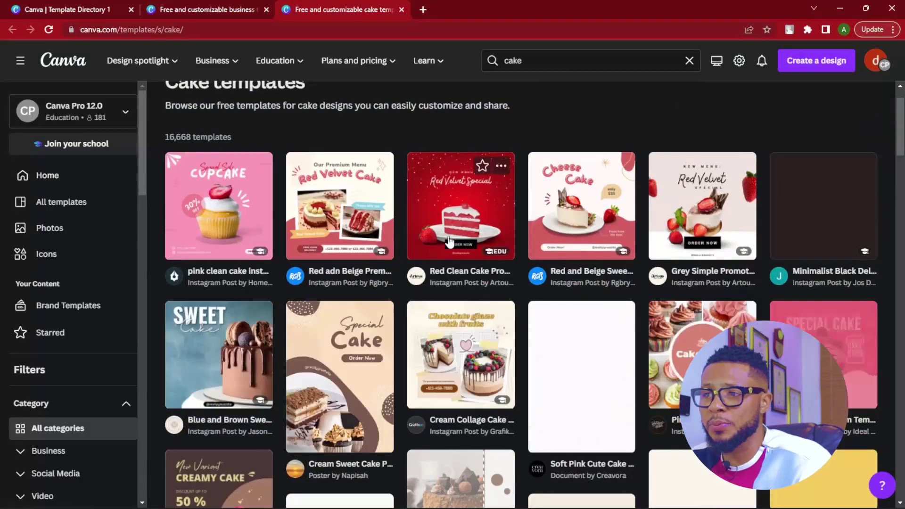
scroll(468, 238, down, 1)
scroll(240, 275, down, 1)
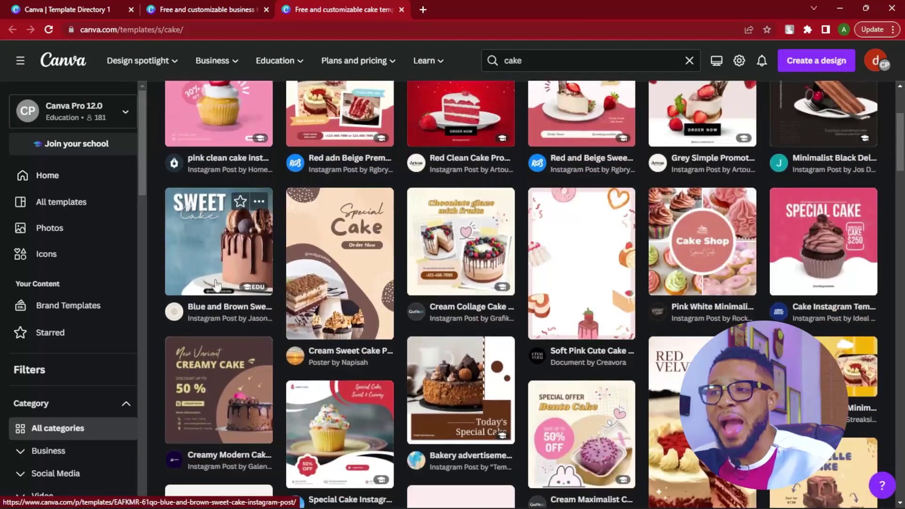
scroll(206, 285, down, 1)
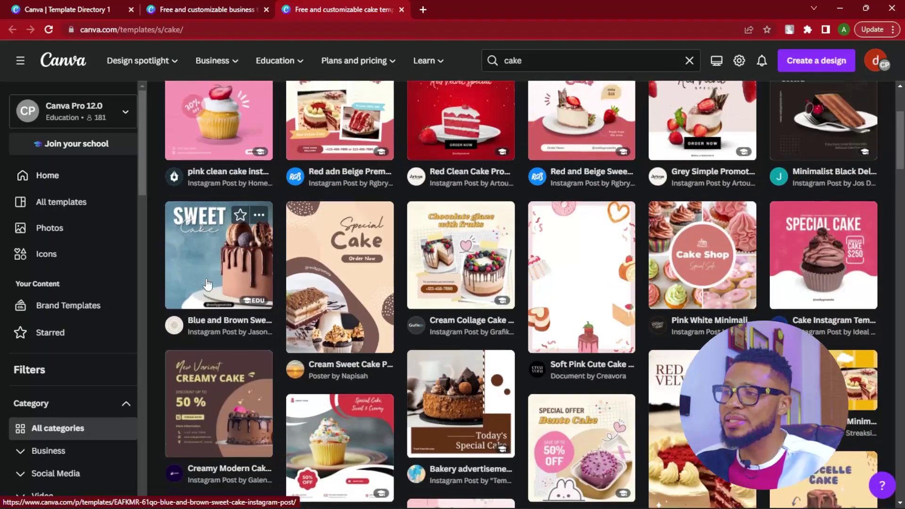
scroll(206, 286, down, 2)
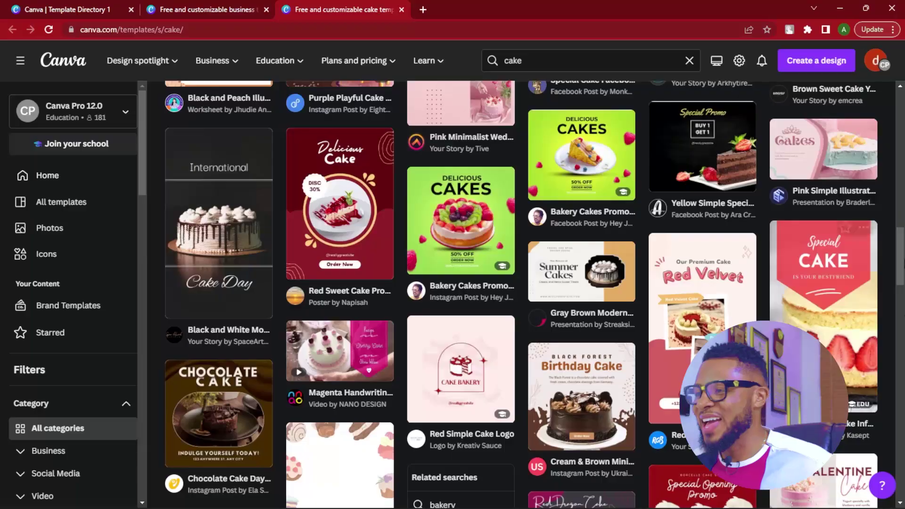
scroll(648, 131, down, 2)
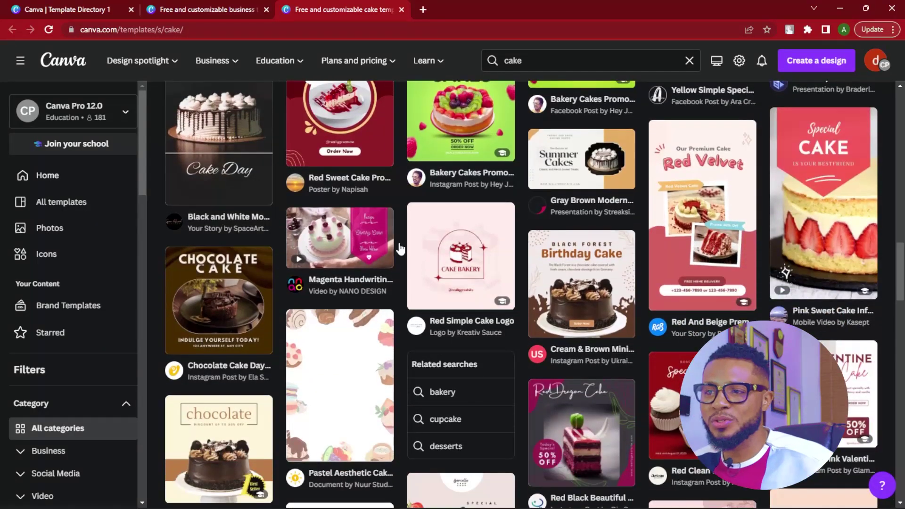
Return to the Business templates page and open the White and Pink Creative Illustration 3D Business Consultant template's details
scroll(387, 230, up, 1)
key(ctrl+shift+Tab)
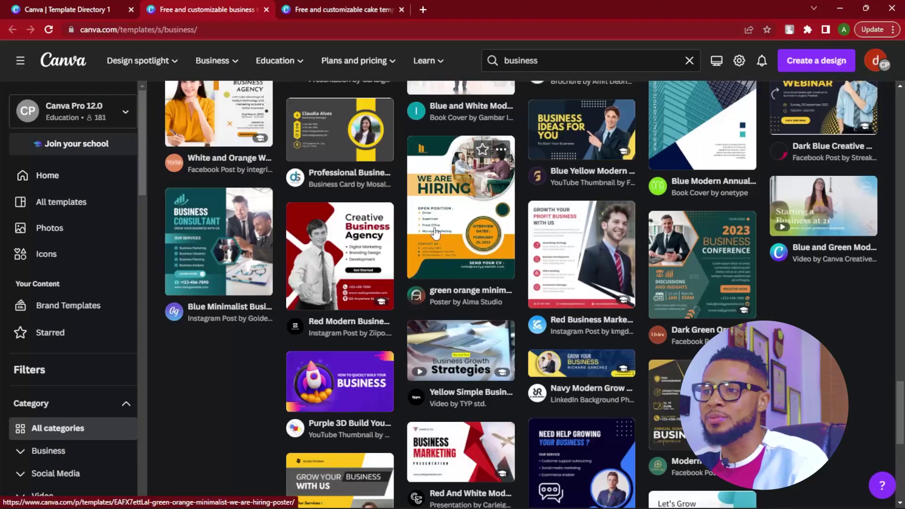
scroll(435, 230, up, 7)
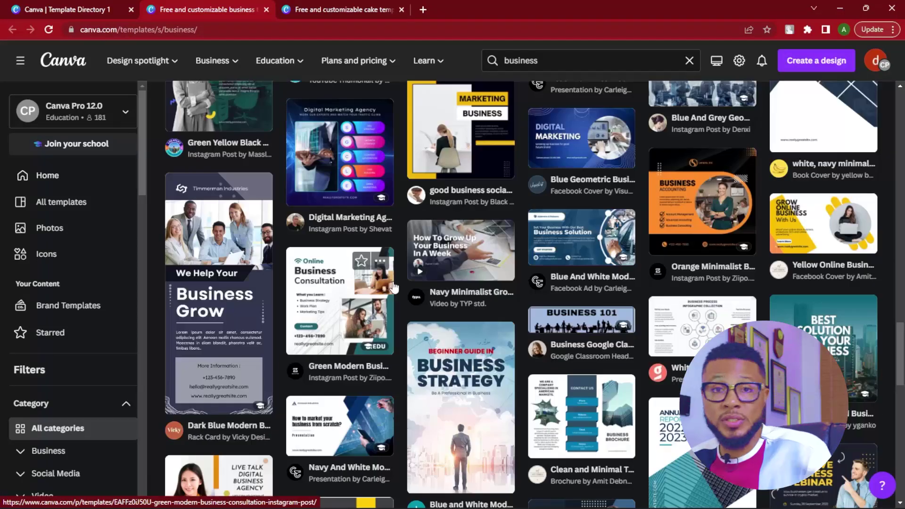
scroll(397, 289, up, 5)
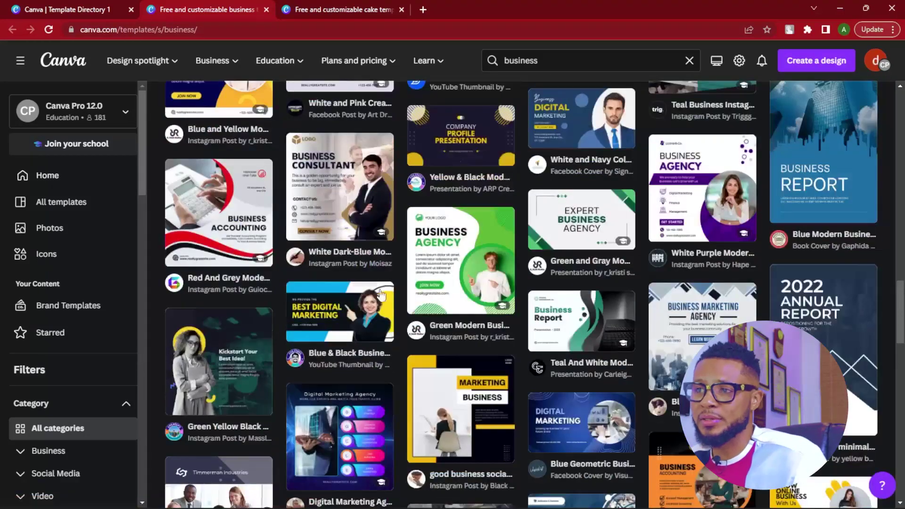
scroll(480, 192, up, 5)
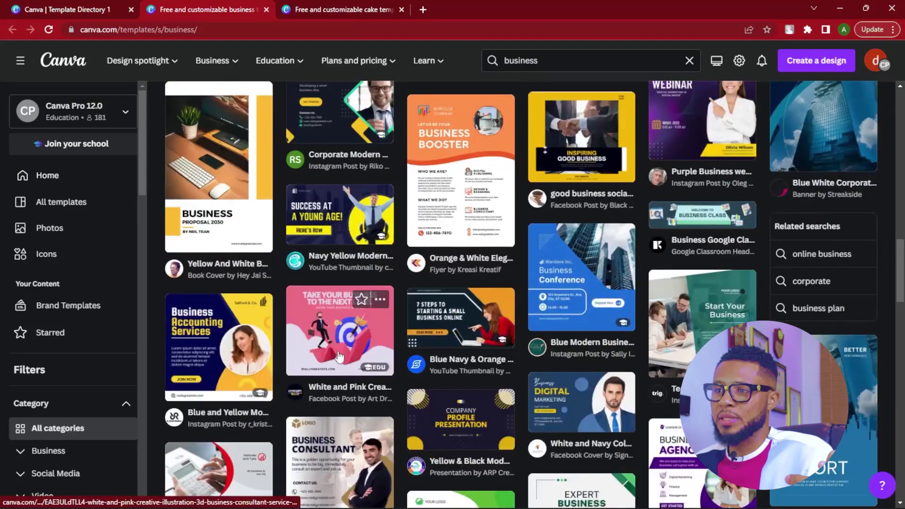
click(339, 357)
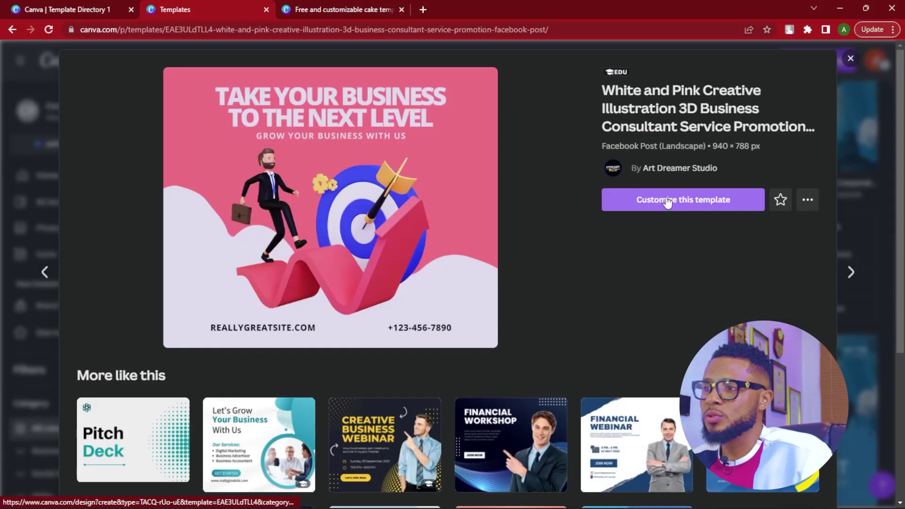
Look through the similar designs suggested for the pink business consultant template and open that template for customization in the editor
scroll(368, 425, down, 4)
scroll(367, 424, down, 5)
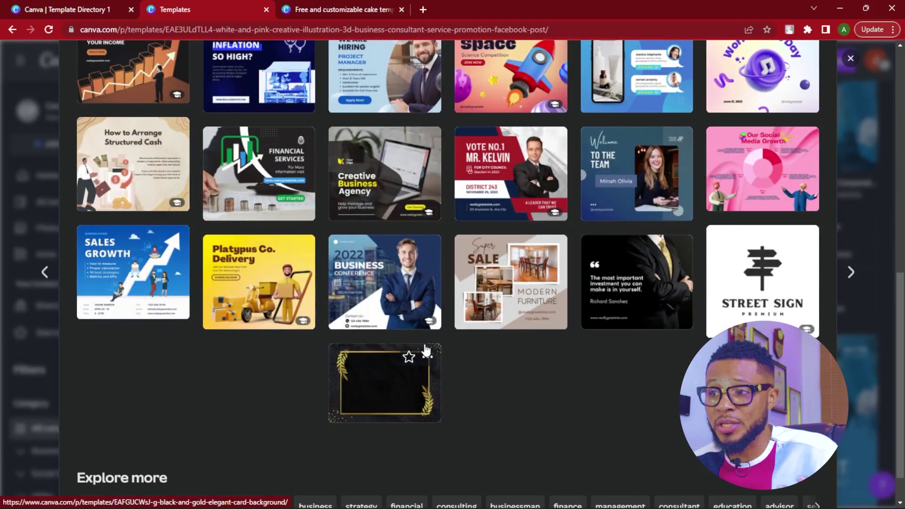
scroll(424, 358, down, 1)
scroll(588, 338, up, 15)
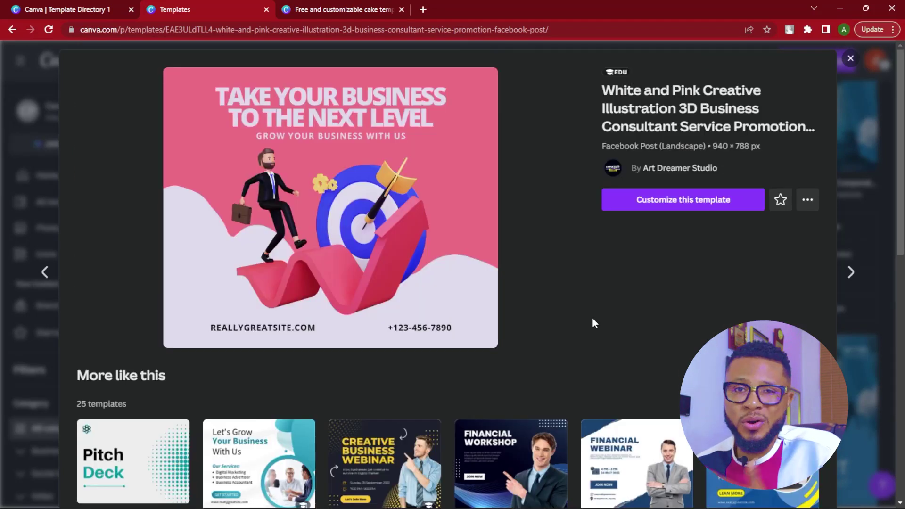
click(673, 202)
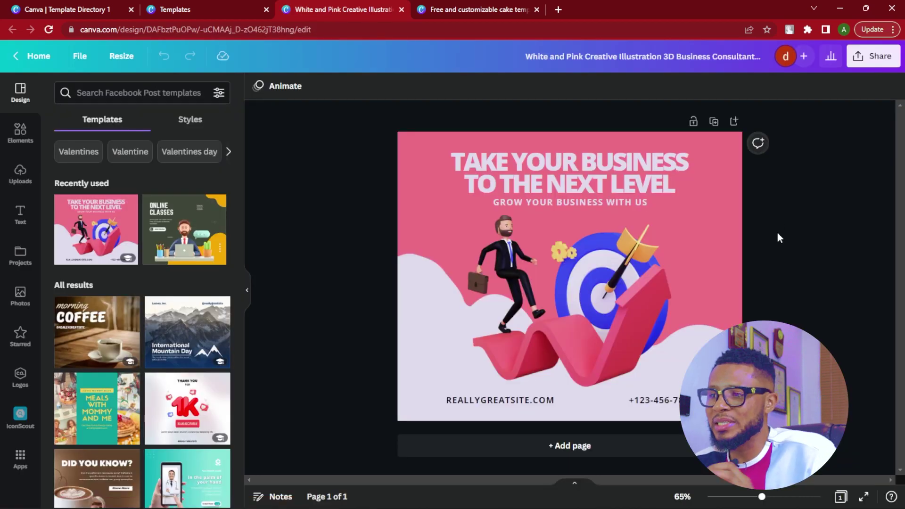
Try gold, red, pink and purple shades on the design's pink background and settle on dark blue from the default colors
click(472, 211)
click(257, 86)
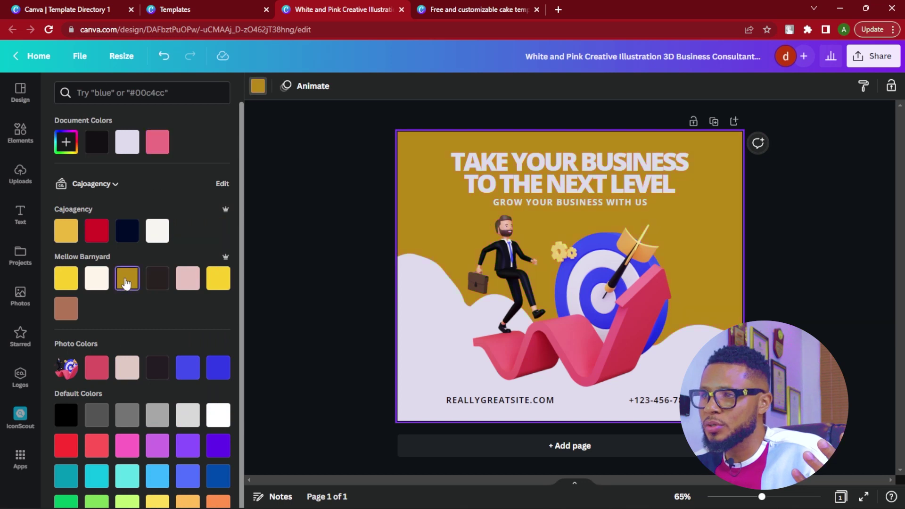
scroll(216, 369, down, 1)
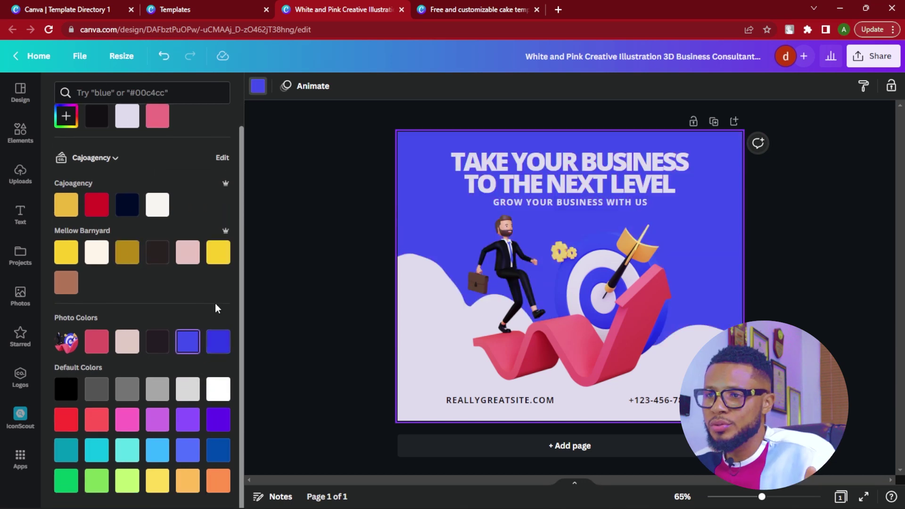
click(97, 419)
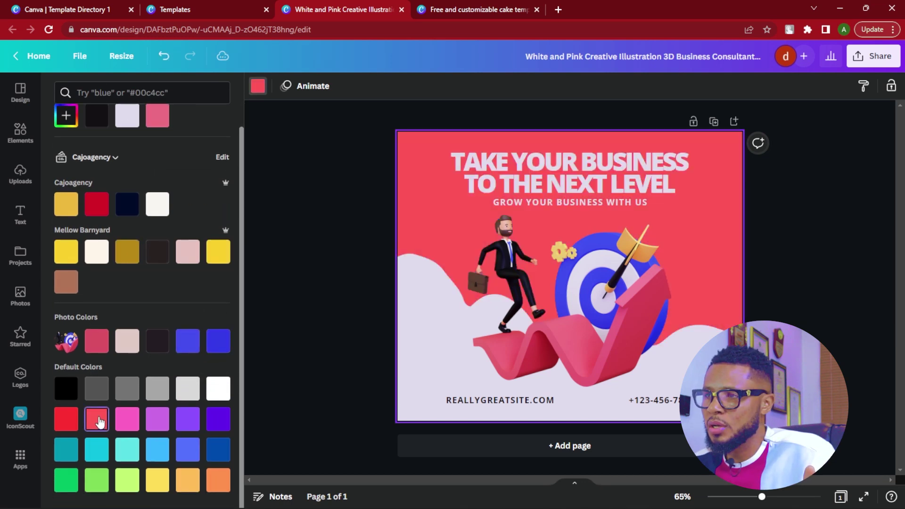
click(118, 417)
click(158, 419)
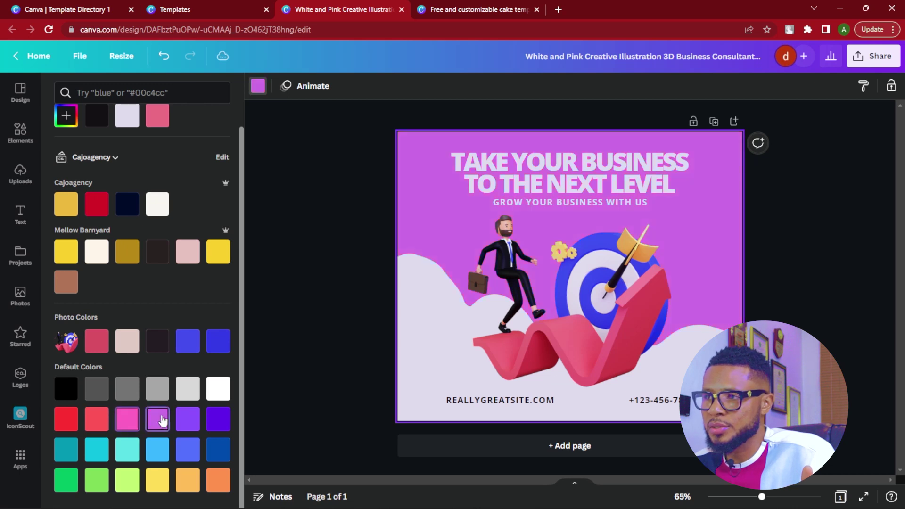
click(213, 424)
click(216, 447)
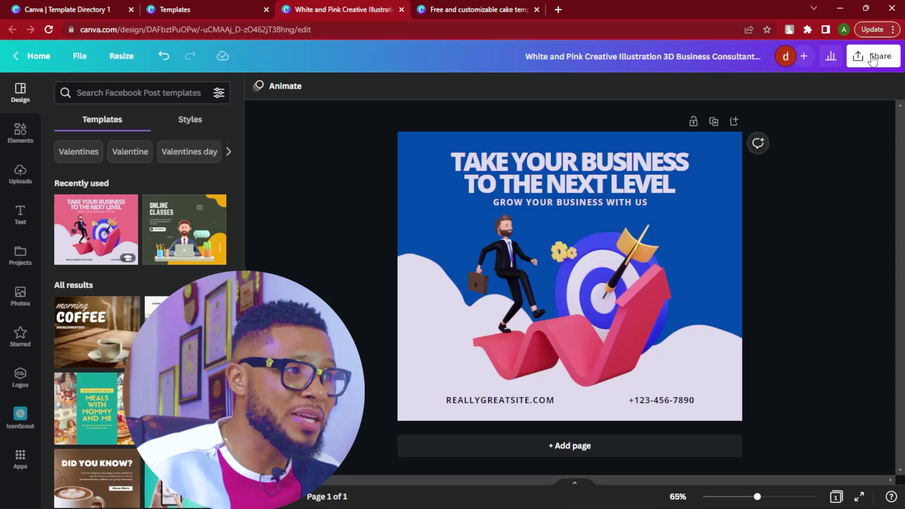
Generate a Template link from the design's full list of sharing options and copy it
click(871, 63)
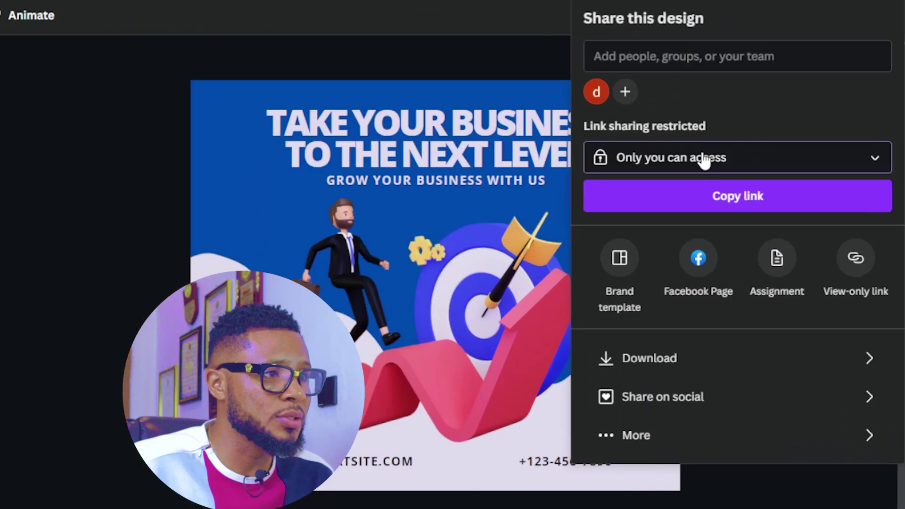
click(759, 187)
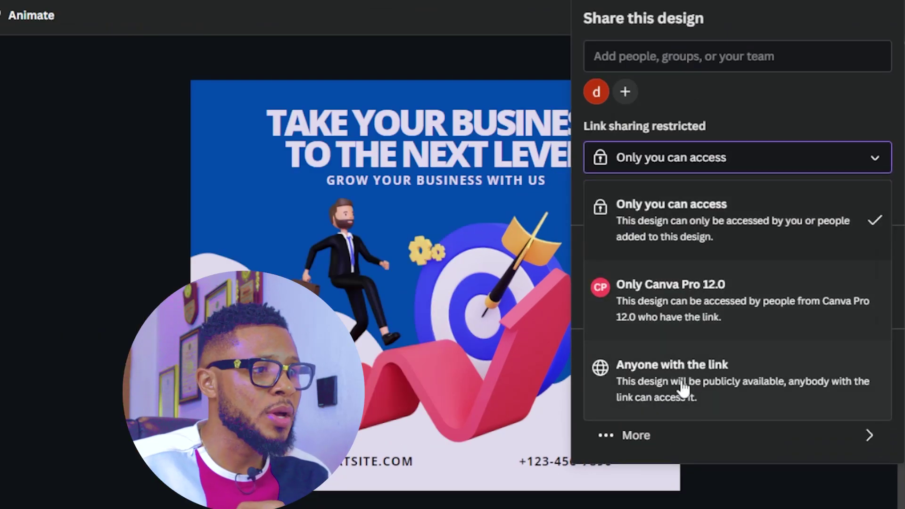
click(636, 436)
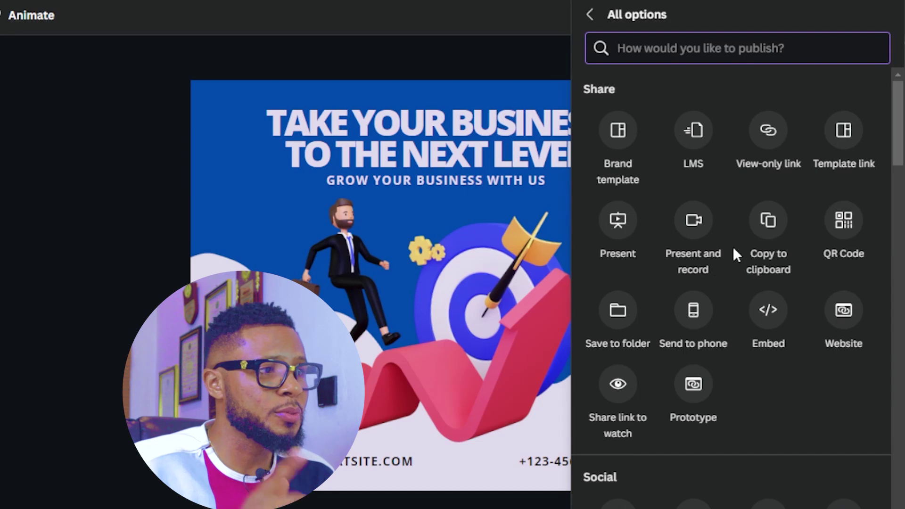
click(844, 134)
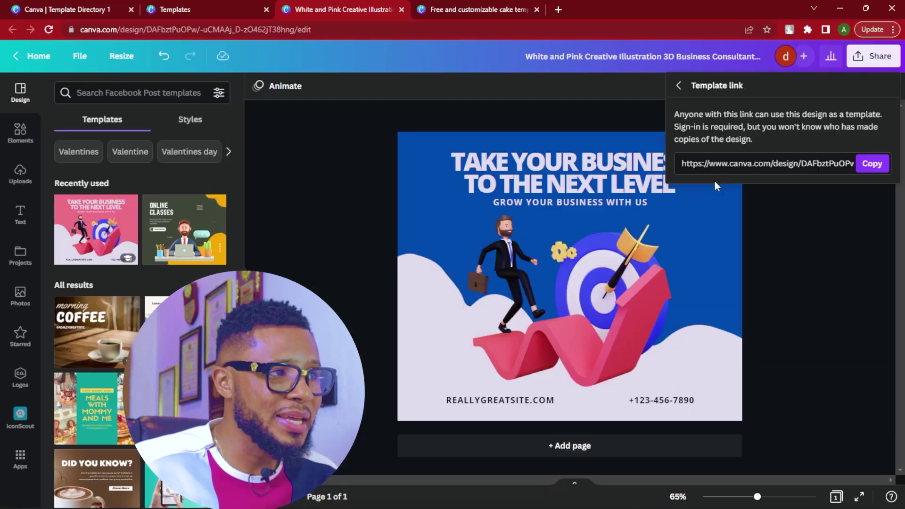
click(872, 131)
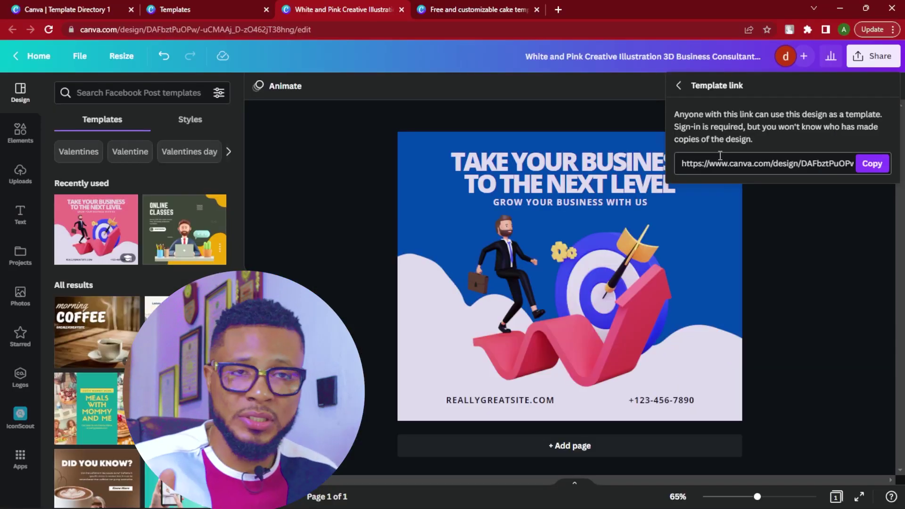
click(872, 163)
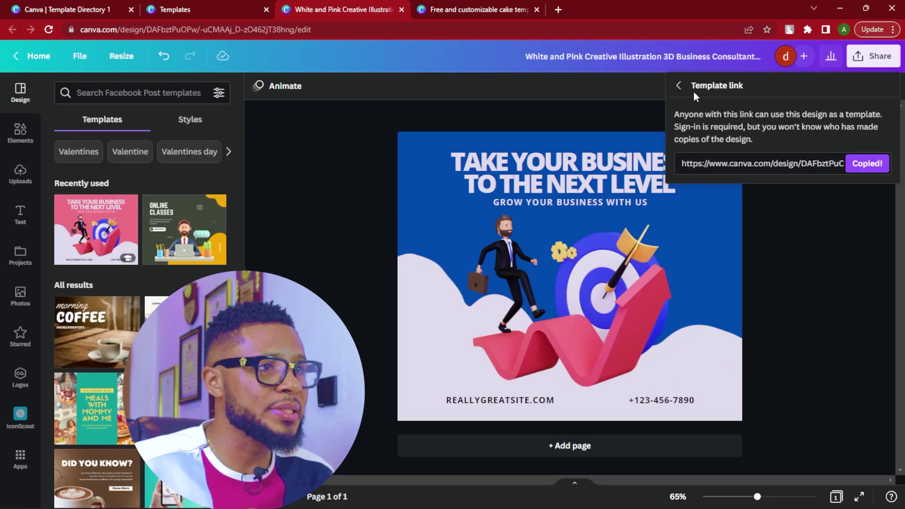
Open the copied template link in a new incognito browser window to test the shared template page
click(901, 34)
click(526, 46)
key(ctrl+shift+n)
right_click(251, 29)
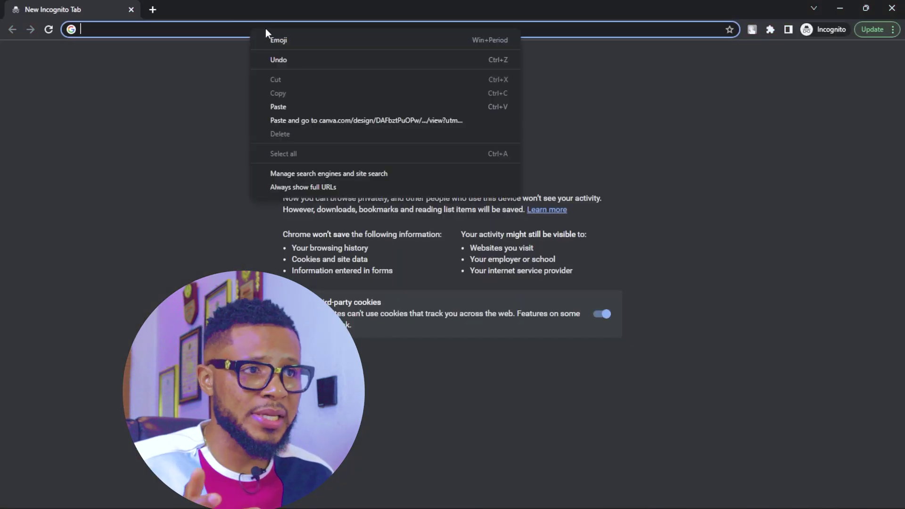
click(295, 120)
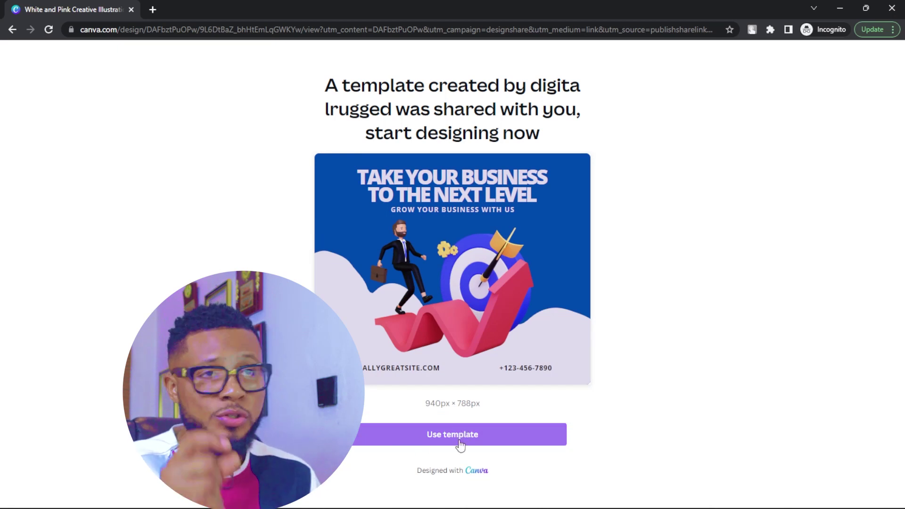
click(494, 441)
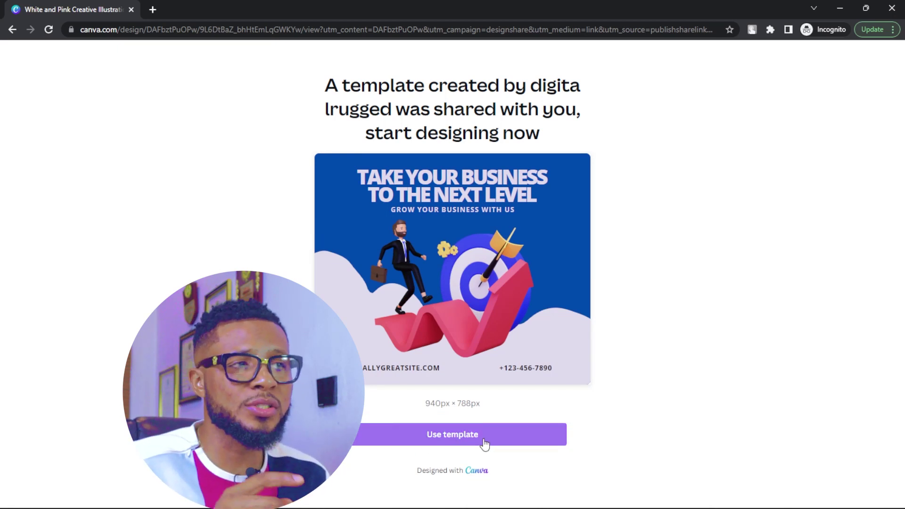